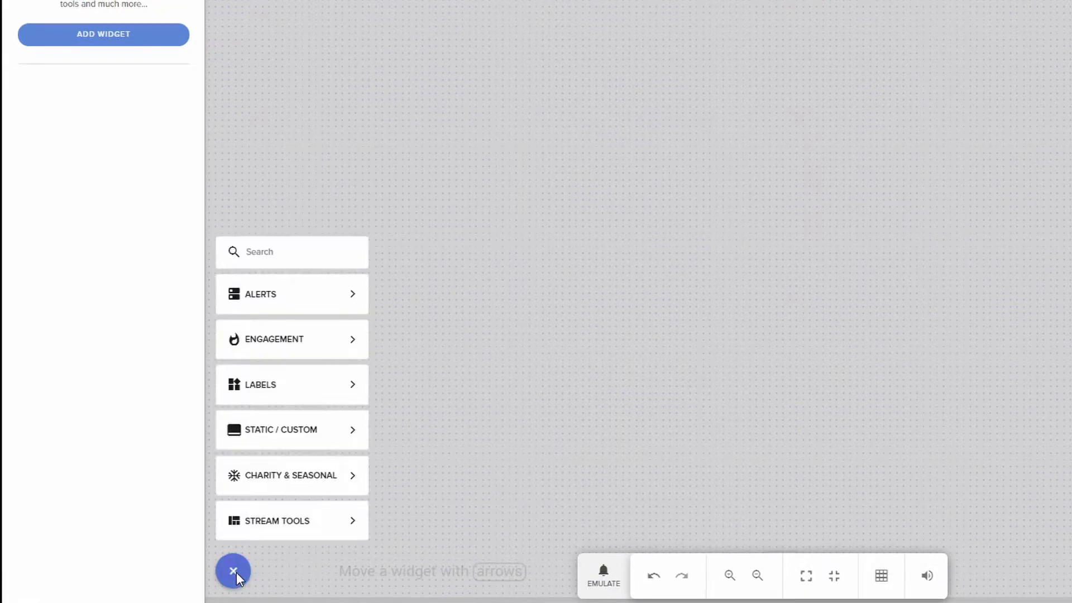
Step: Add a 340 x 340 px Asset rotator/slideshow widget from Static / Custom to the overlay
{"action": "mouse_move", "coordinate": [294, 438]}
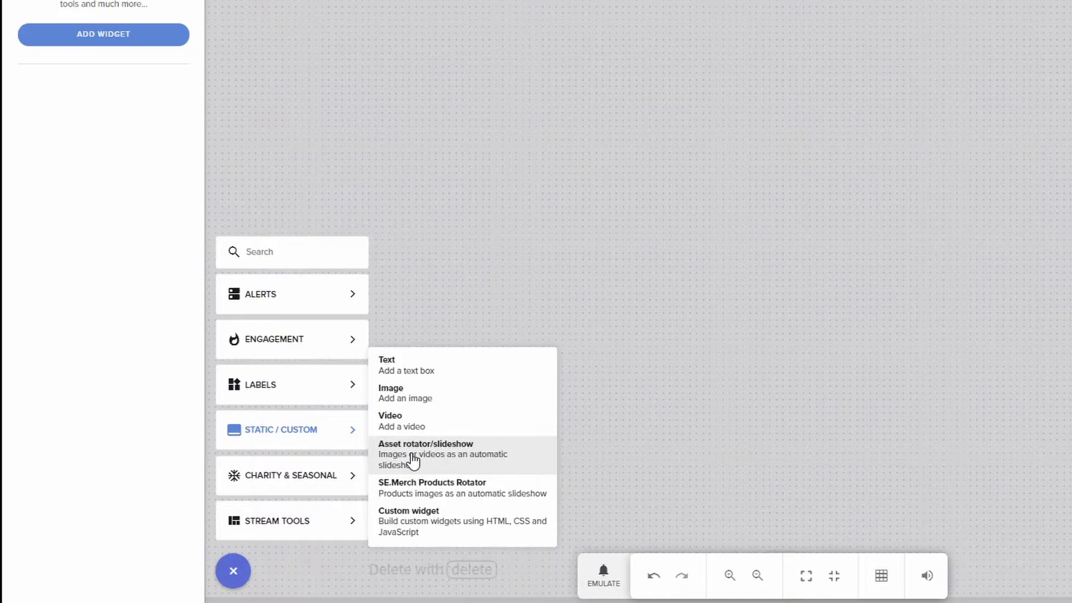
{"action": "left_click", "coordinate": [432, 461]}
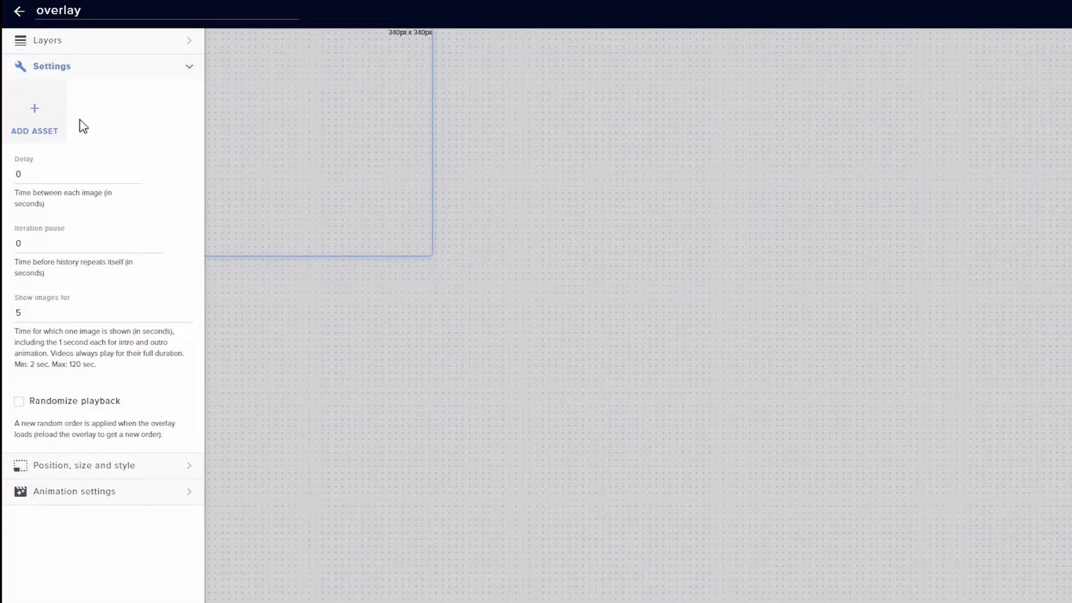
Step: Add twitter.jpg and Sub.png from the media library as the slideshow's two assets
{"action": "left_click", "coordinate": [34, 111]}
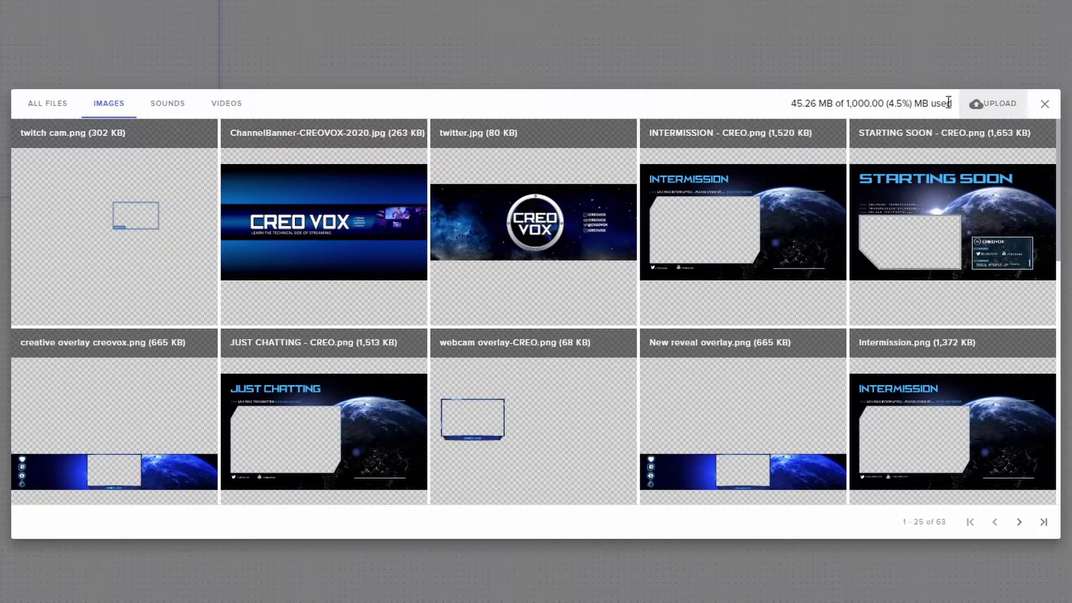
{"action": "mouse_move", "coordinate": [603, 189]}
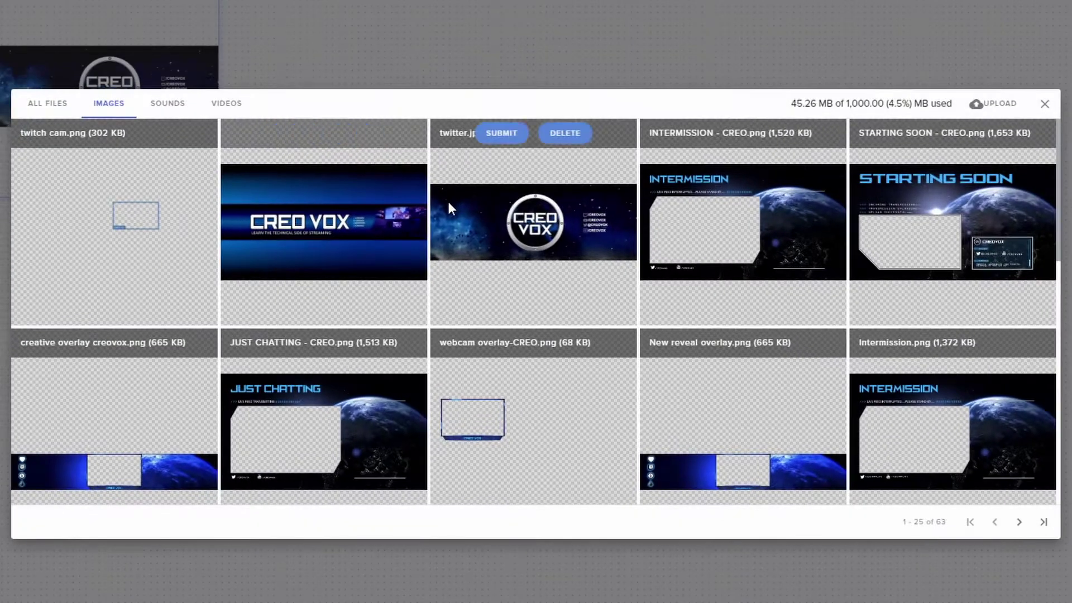
{"action": "scroll", "coordinate": [631, 301], "scroll_direction": "down", "scroll_amount": 3}
{"action": "scroll", "coordinate": [630, 293], "scroll_direction": "down", "scroll_amount": 5}
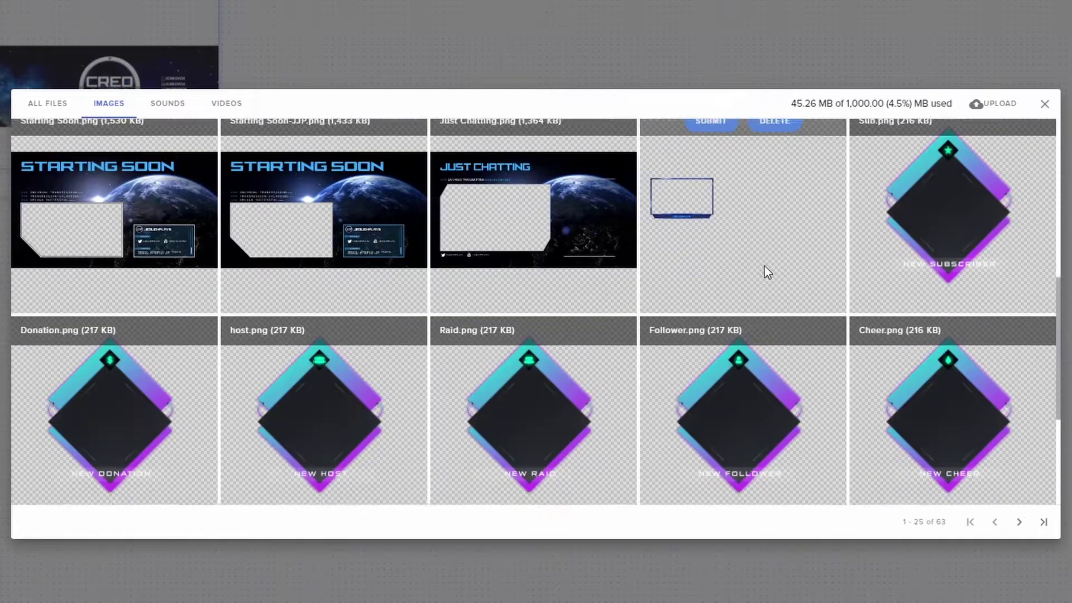
{"action": "scroll", "coordinate": [948, 208], "scroll_direction": "up", "scroll_amount": 3}
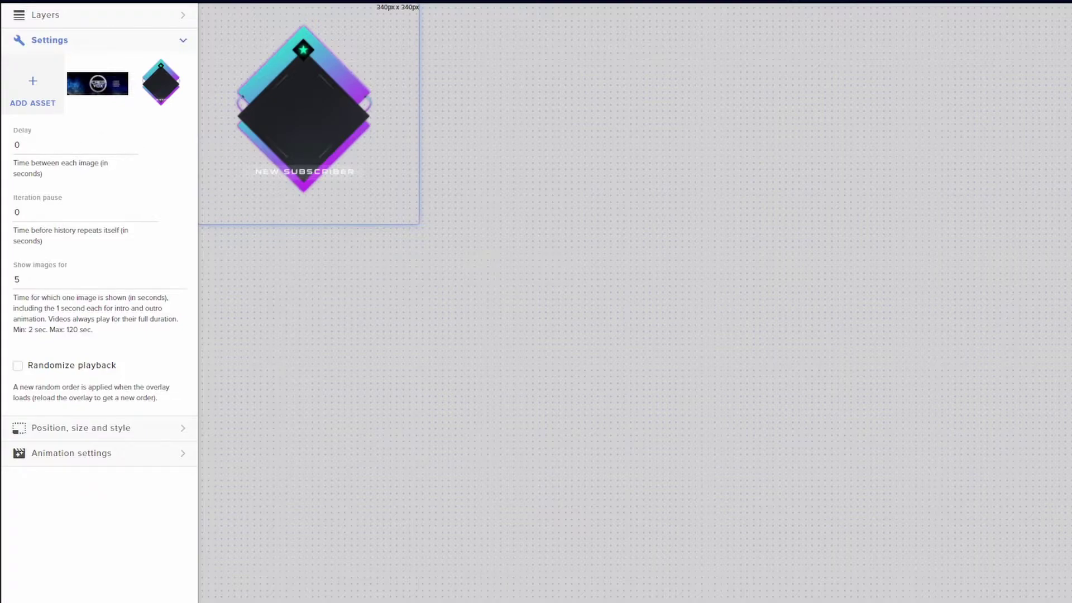
Step: Set the slideshow's Delay and Iteration pause to 2 seconds each
{"action": "mouse_move", "coordinate": [88, 91]}
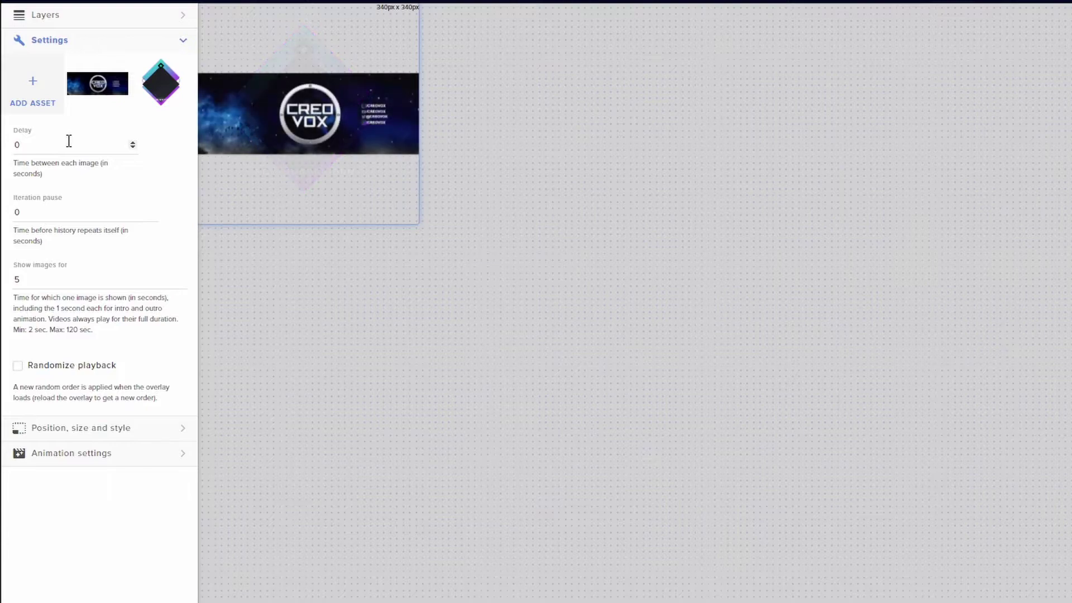
{"action": "double_click", "coordinate": [133, 143]}
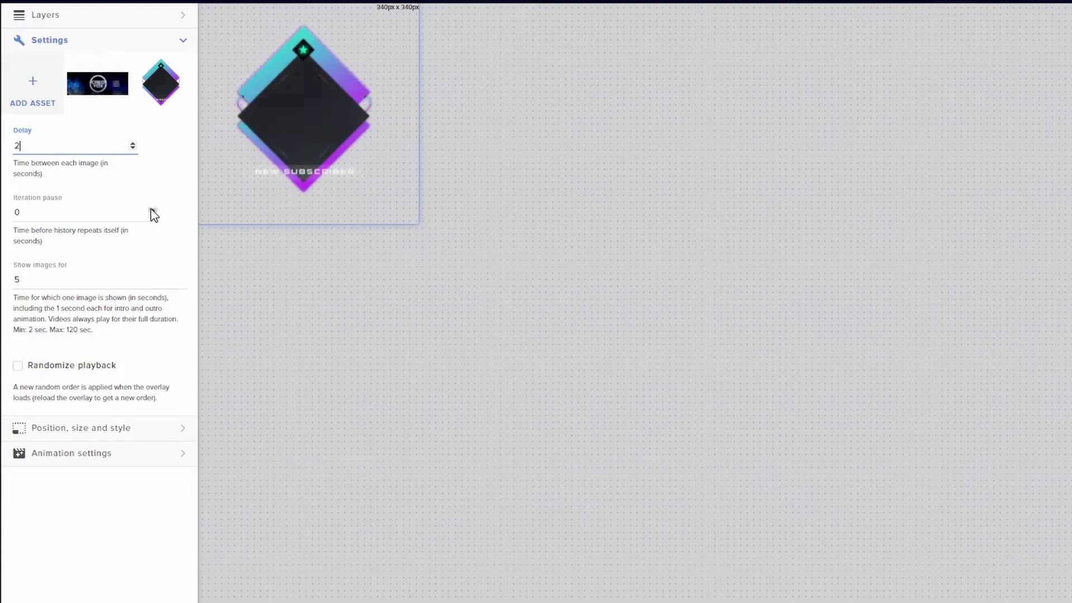
{"action": "double_click", "coordinate": [152, 211]}
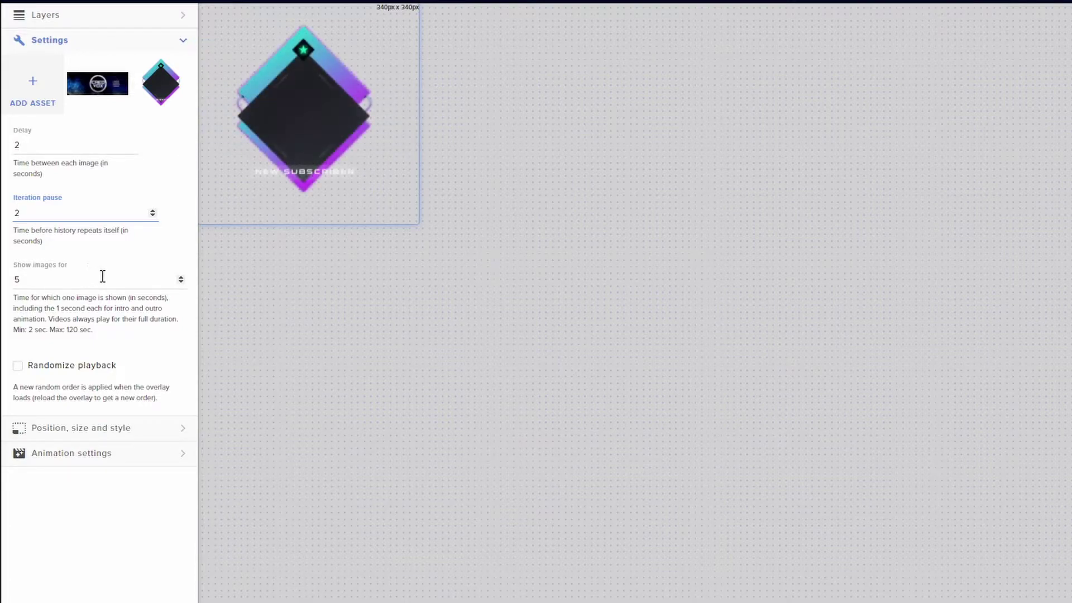
Step: Set Show images for to 5 seconds per image
{"action": "left_click", "coordinate": [180, 278]}
{"action": "key", "text": "BackSpace"}
{"action": "type", "text": "10"}
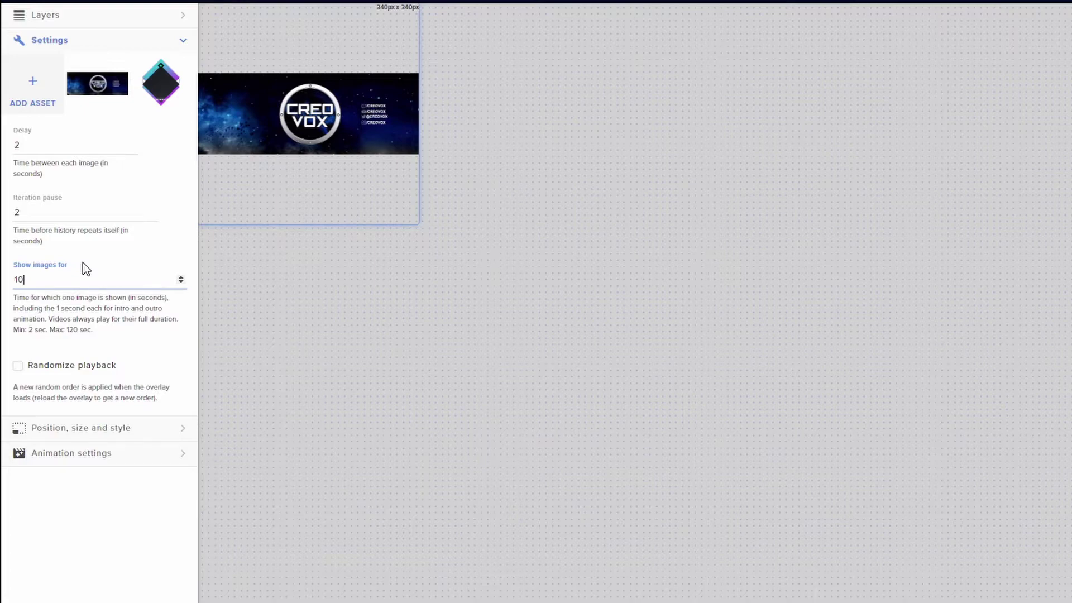
{"action": "left_click", "coordinate": [181, 282]}
{"action": "left_click", "coordinate": [181, 281]}
{"action": "left_click", "coordinate": [181, 281]}
{"action": "key", "text": "BackSpace"}
{"action": "type", "text": "5"}
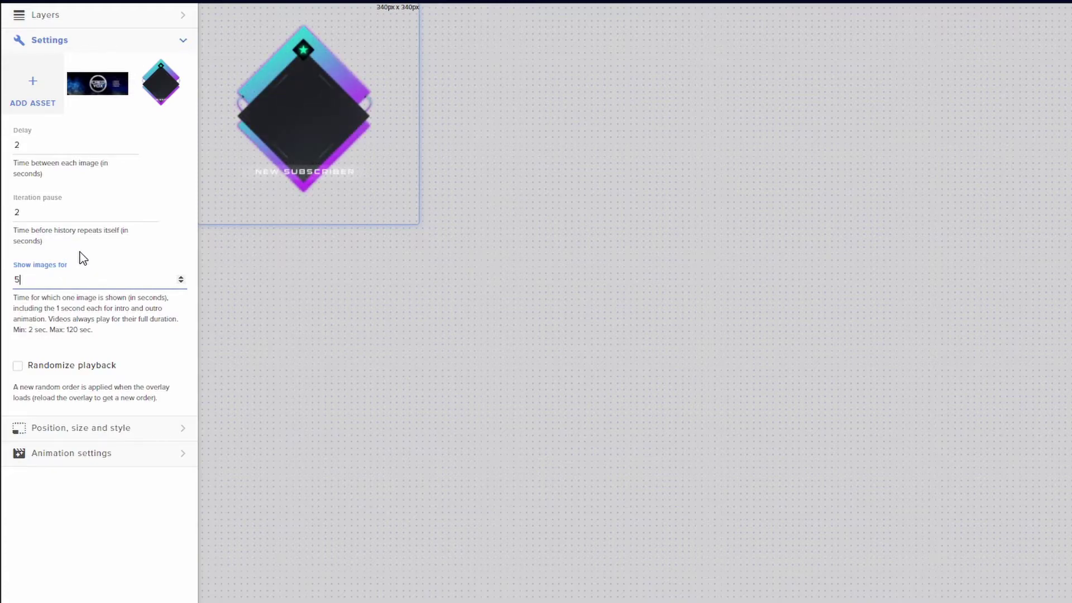
Step: Set the enter animation to Bounce In Left and the exit animation to Bounce Out Down
{"action": "left_click", "coordinate": [117, 461]}
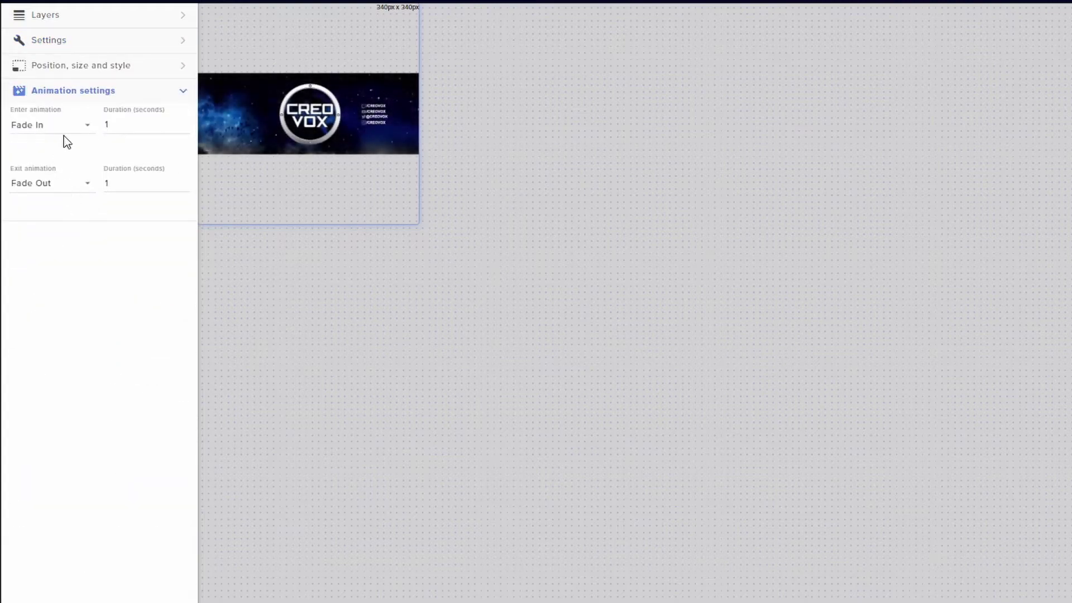
{"action": "left_click", "coordinate": [81, 131]}
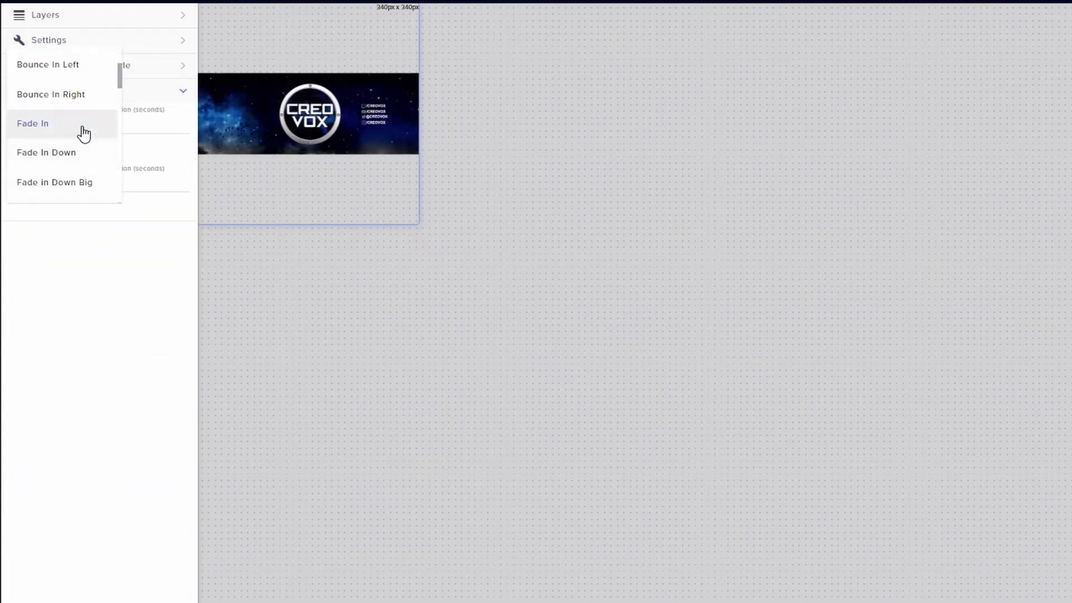
{"action": "left_click", "coordinate": [47, 96]}
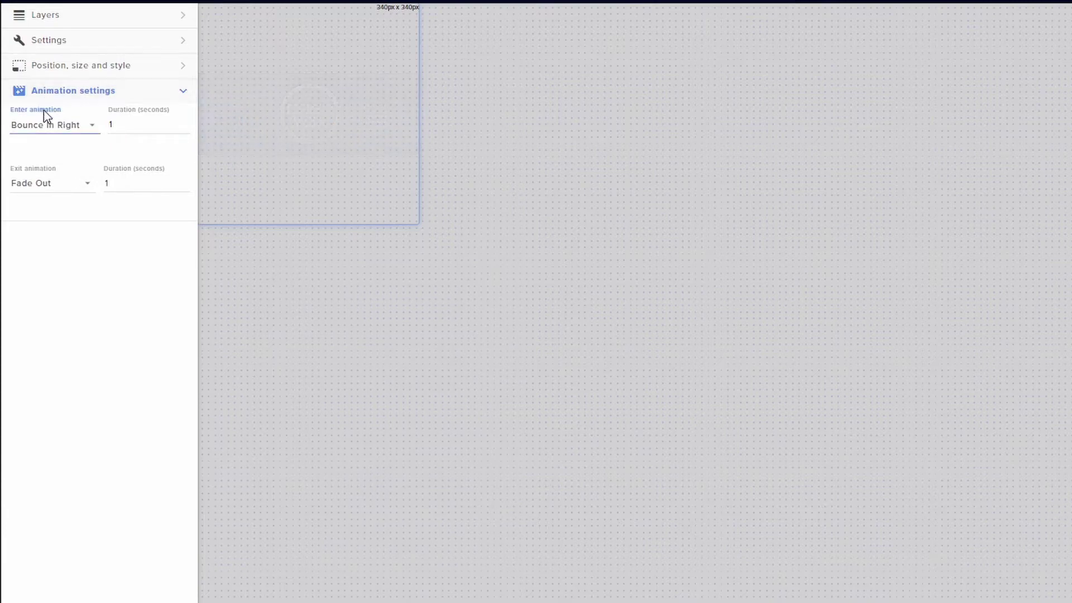
{"action": "left_click", "coordinate": [58, 186]}
{"action": "scroll", "coordinate": [64, 186], "scroll_direction": "up", "scroll_amount": 3}
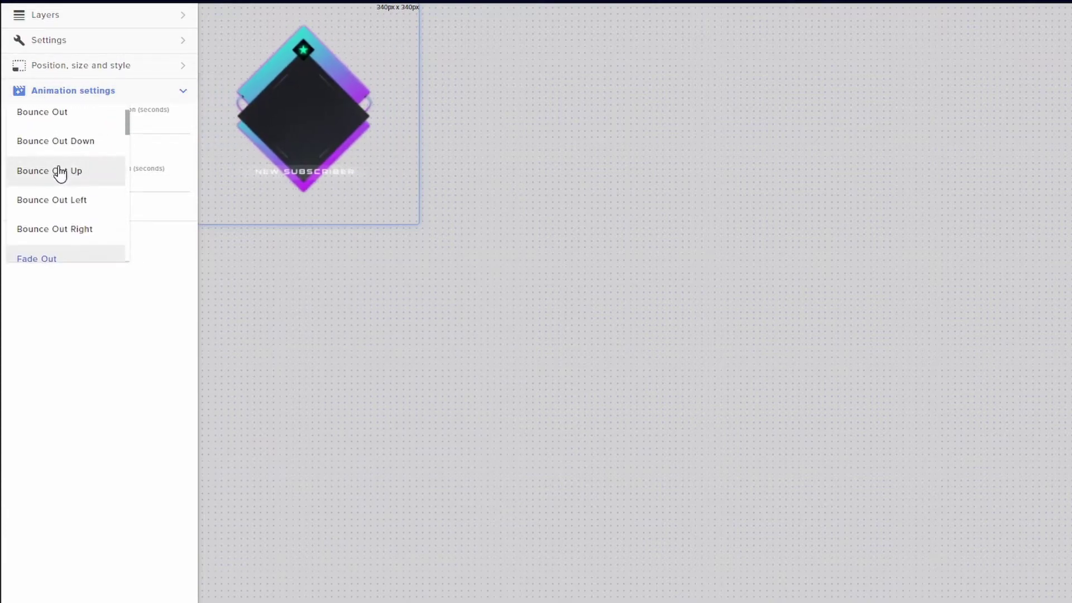
{"action": "left_click", "coordinate": [58, 140]}
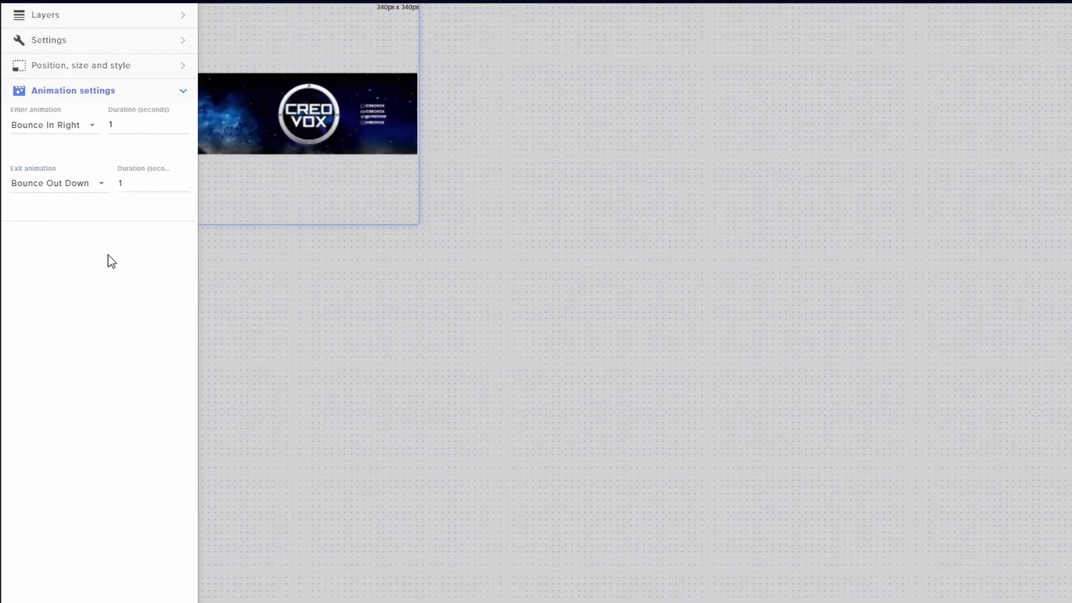
{"action": "left_click", "coordinate": [56, 126]}
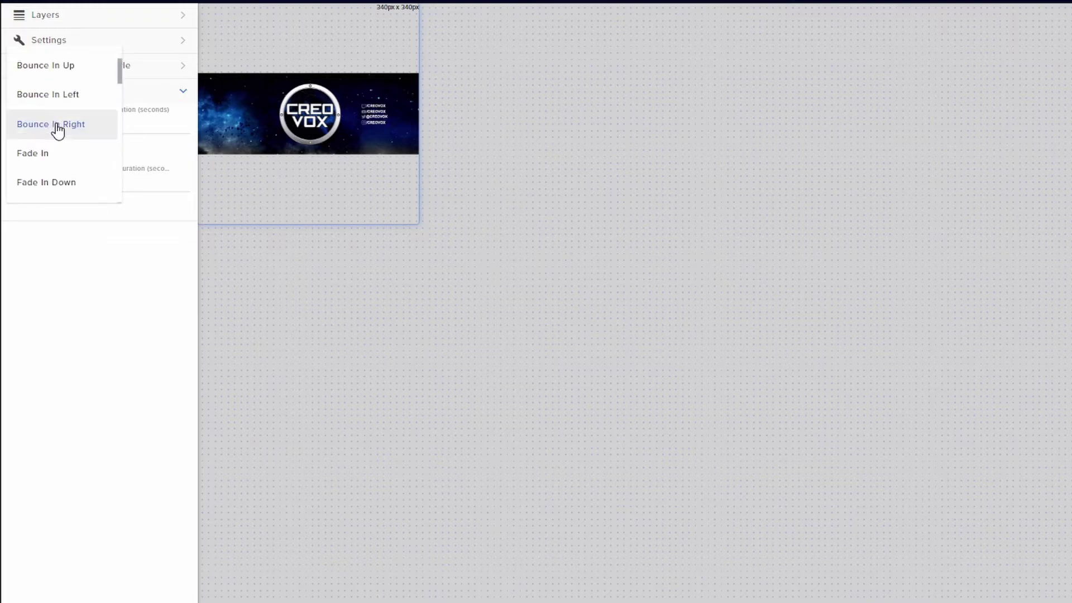
{"action": "left_click", "coordinate": [60, 96]}
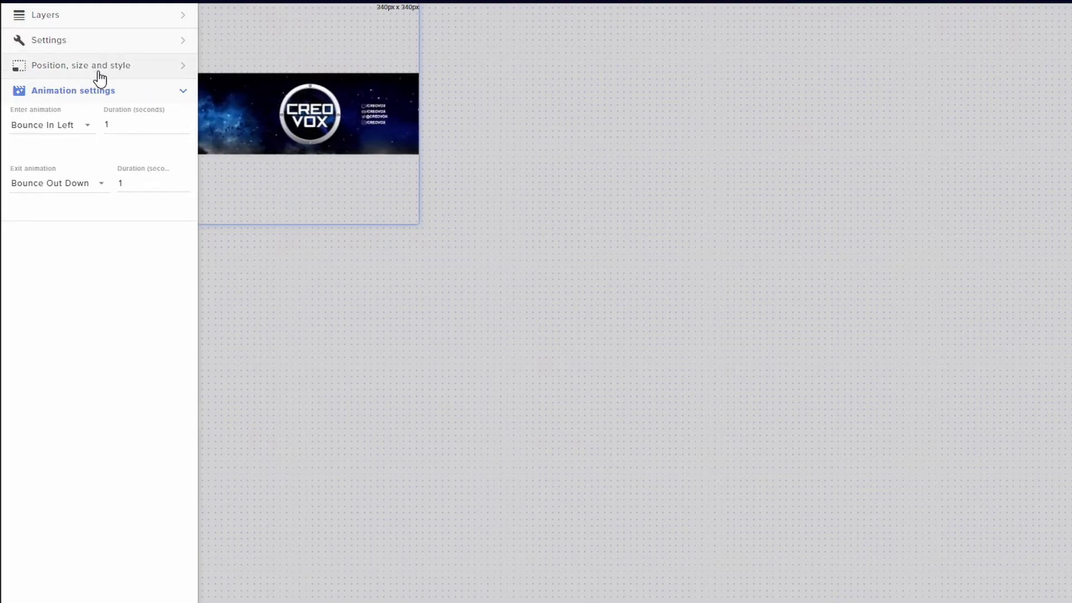
{"action": "left_click", "coordinate": [99, 78]}
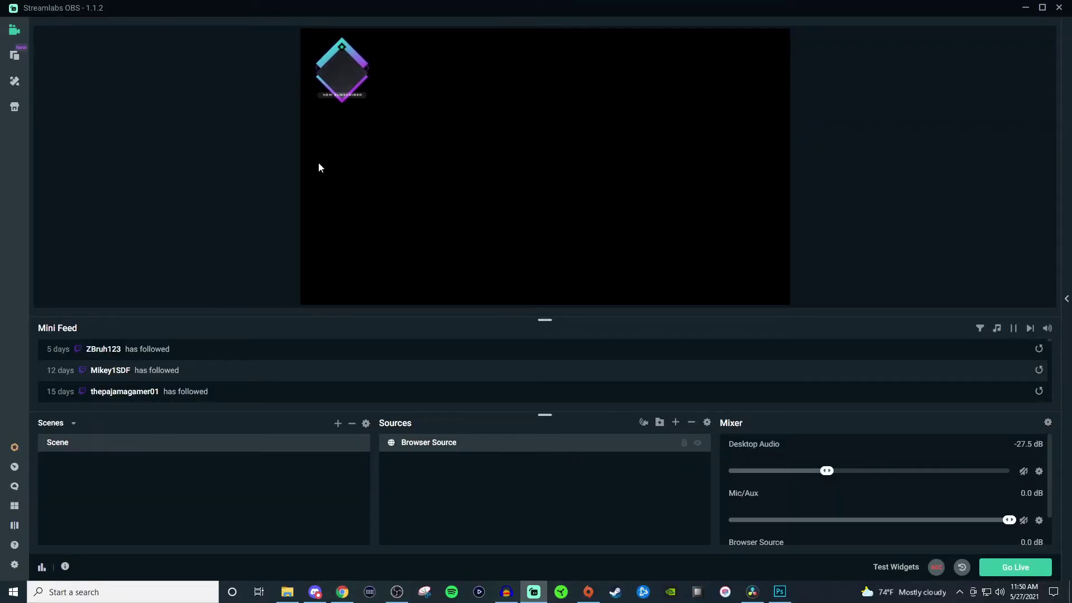
Step: Delete the existing Browser Source from the Streamlabs OBS scene
{"action": "left_click", "coordinate": [553, 445]}
{"action": "key", "text": "Delete"}
{"action": "left_click", "coordinate": [564, 300]}
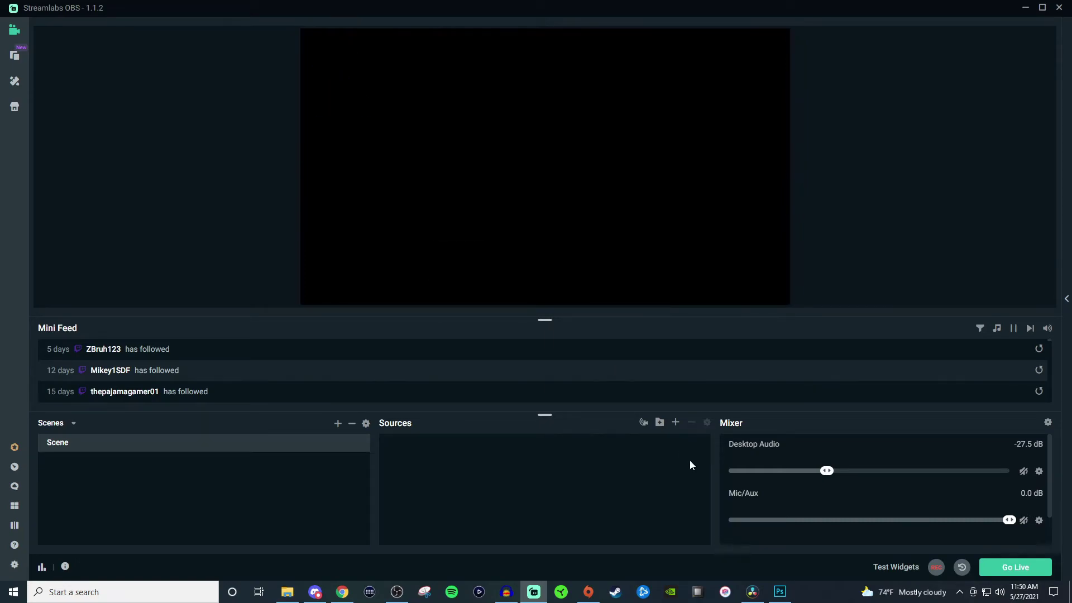
Step: Add a new Browser Source using the pasted StreamElements overlay URL
{"action": "left_click", "coordinate": [676, 423]}
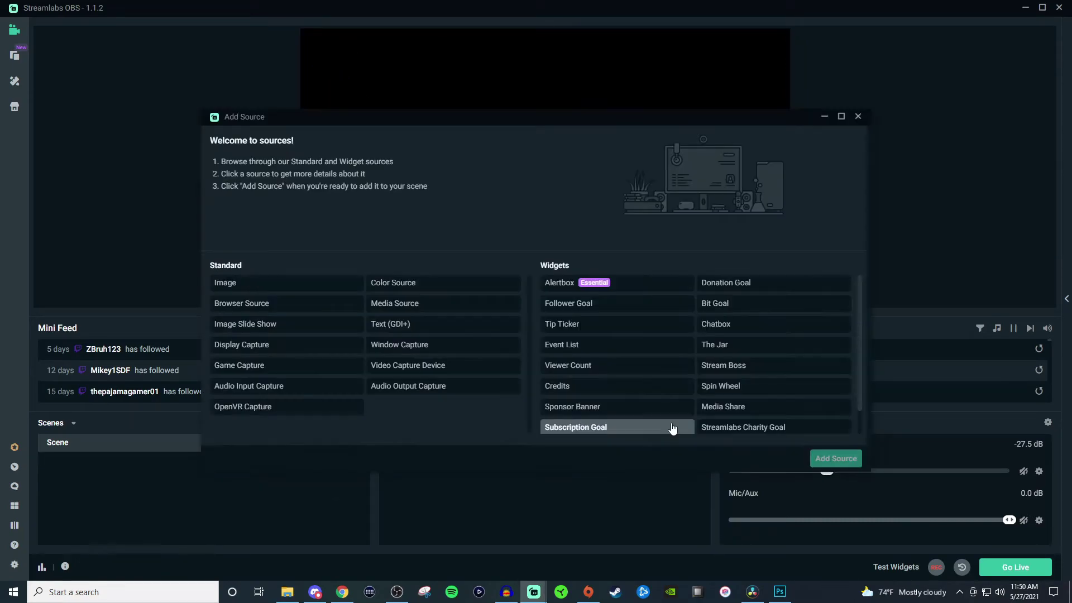
{"action": "left_click", "coordinate": [291, 303]}
{"action": "left_click", "coordinate": [836, 458]}
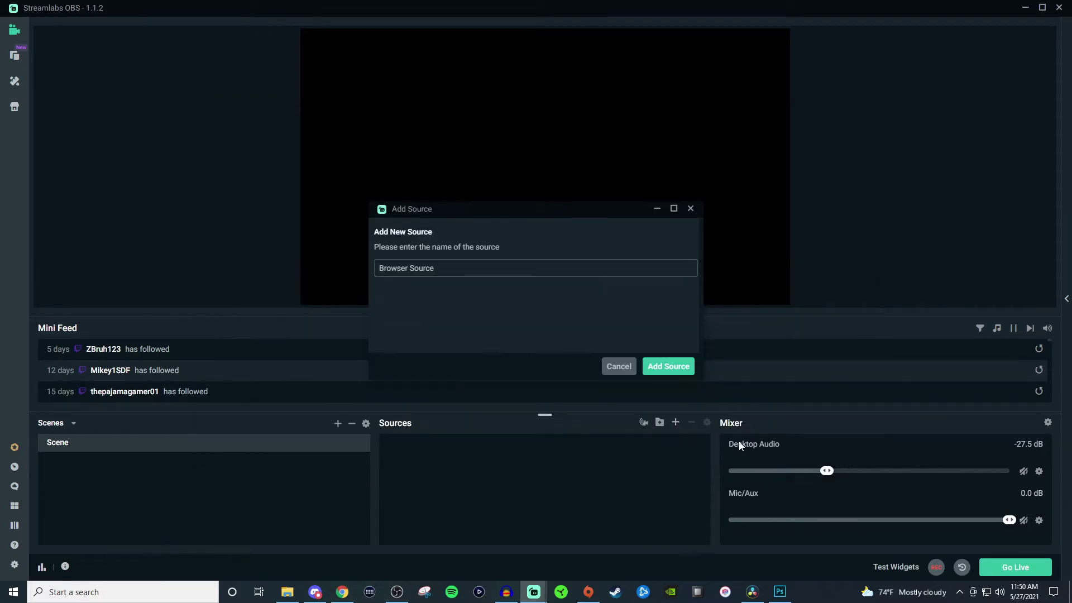
{"action": "left_click", "coordinate": [670, 368]}
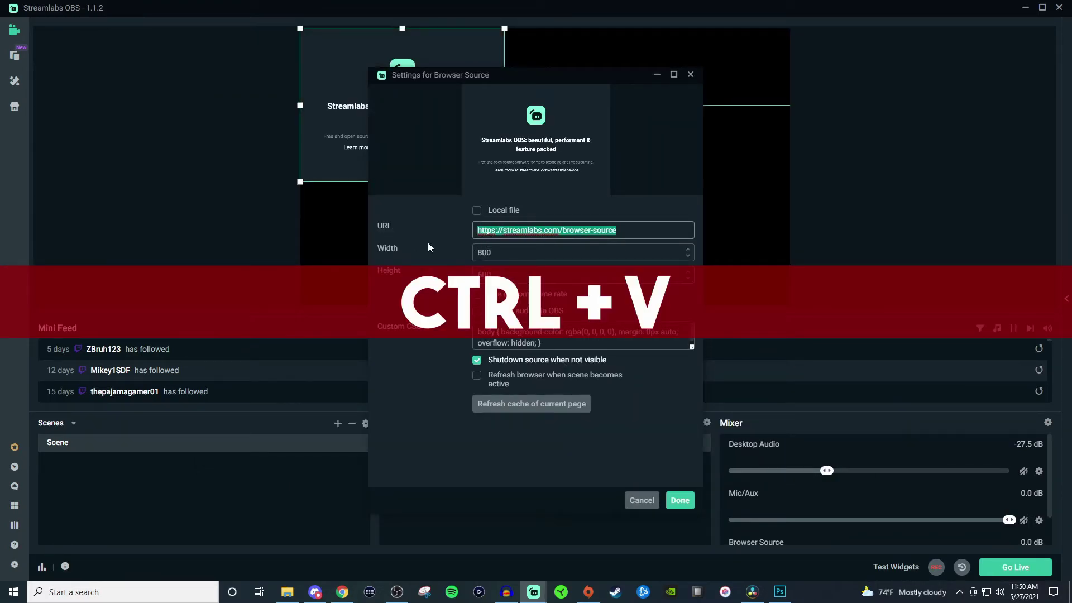
{"action": "key", "text": "ctrl+v"}
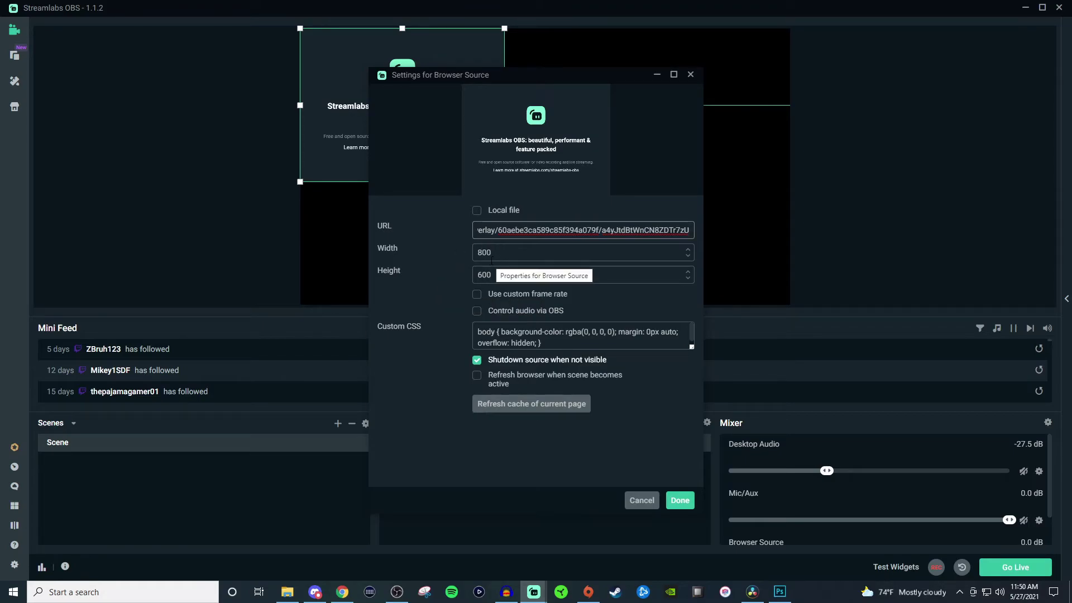
{"action": "left_click", "coordinate": [680, 500]}
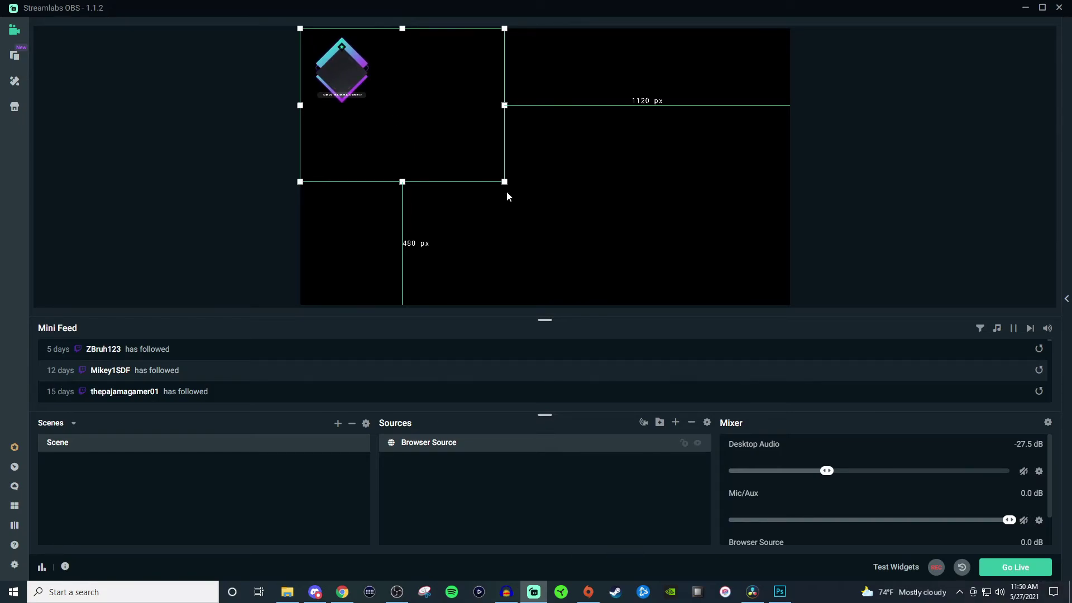
Step: Enlarge the overlay's browser source and nudge it right toward the canvas middle
{"action": "left_click_drag", "start_coordinate": [504, 181], "coordinate": [665, 247]}
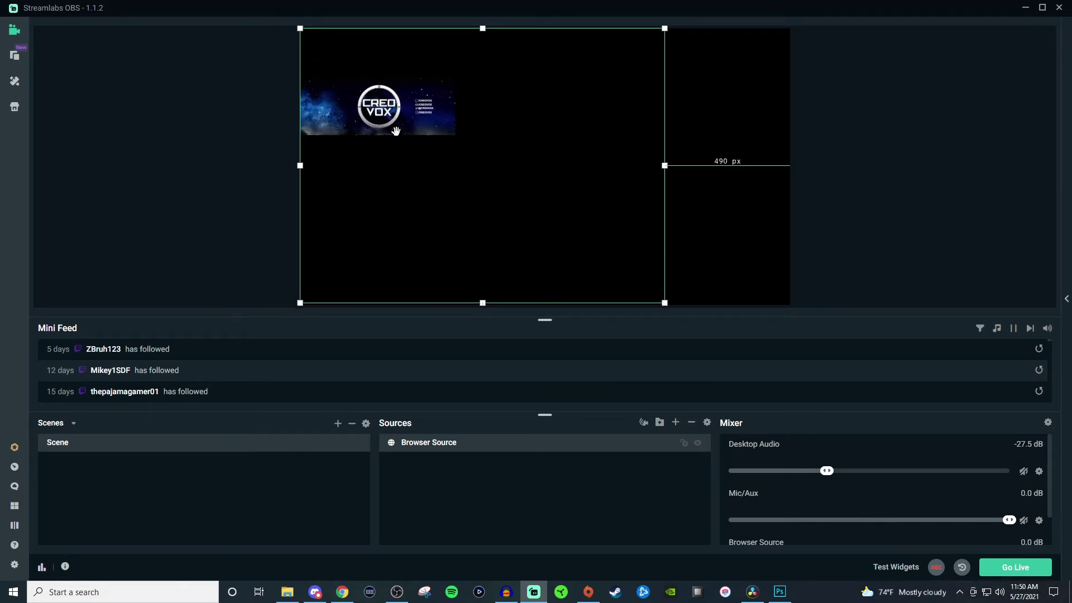
{"action": "mouse_move", "coordinate": [412, 104]}
{"action": "left_mouse_down"}
{"action": "mouse_move", "coordinate": [520, 125]}
{"action": "mouse_move", "coordinate": [491, 140]}
{"action": "mouse_move", "coordinate": [430, 106]}
{"action": "left_mouse_up"}
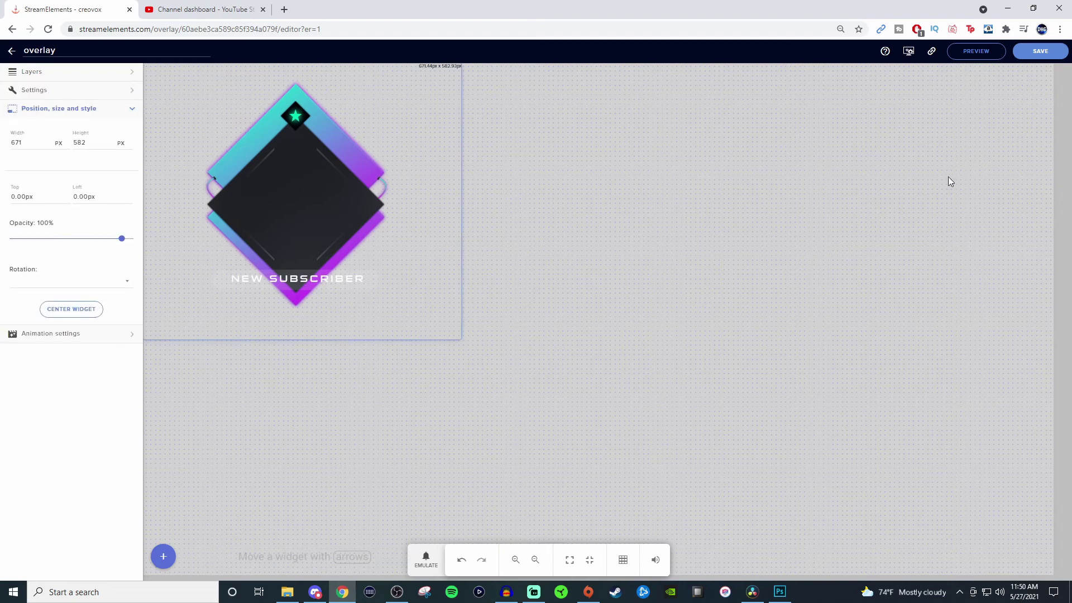
Step: Save the StreamElements overlay changes and bring Streamlabs OBS back to the front
{"action": "left_click", "coordinate": [1039, 51]}
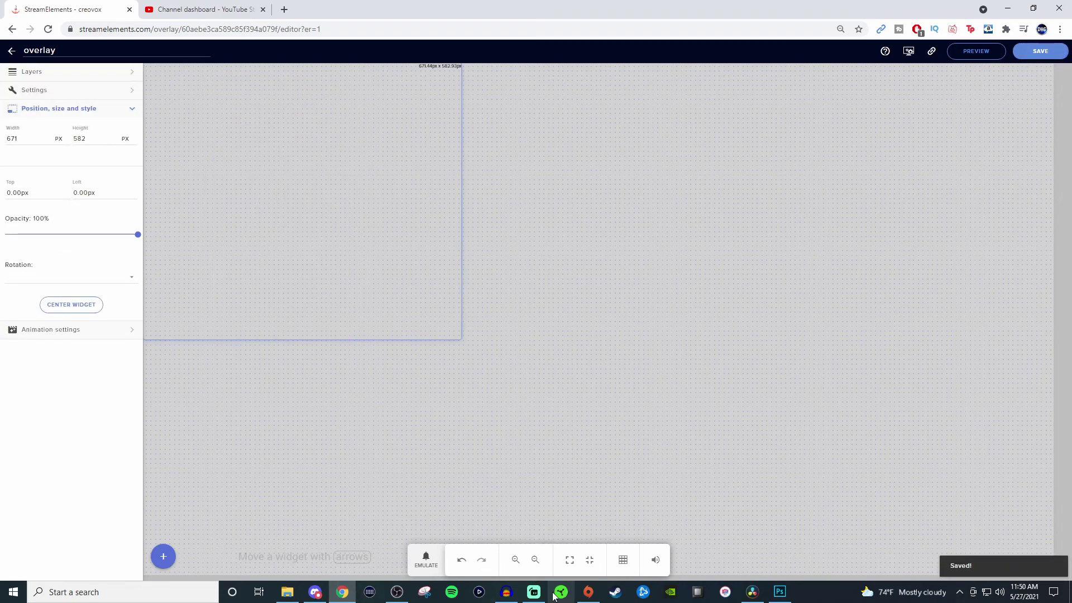
{"action": "left_click", "coordinate": [534, 592]}
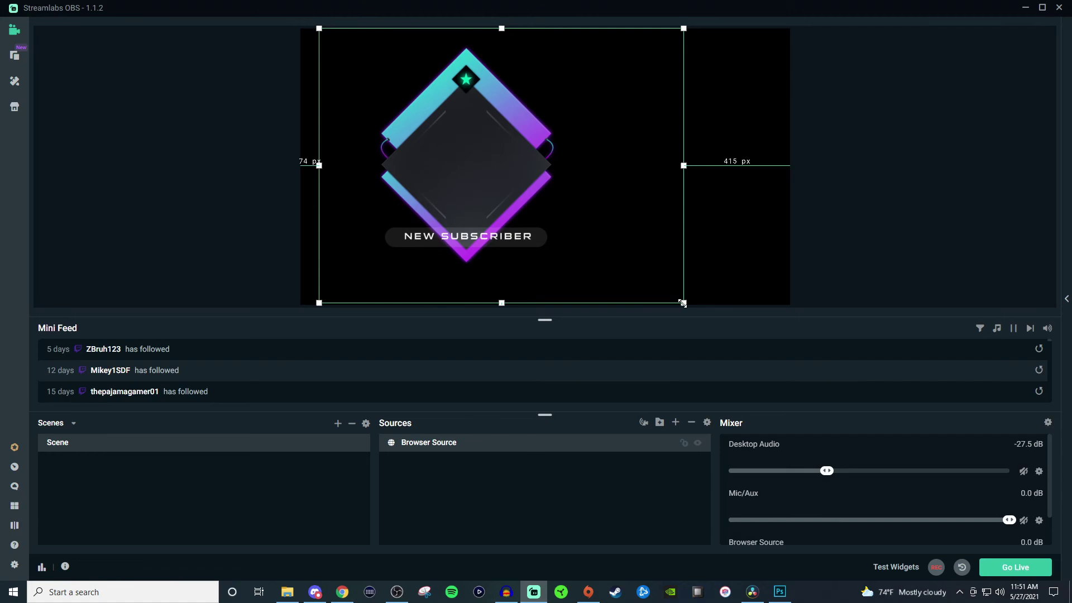
Step: Shrink the browser source so the New Subscriber graphic sits smaller at upper left
{"action": "left_click_drag", "start_coordinate": [683, 303], "coordinate": [547, 238]}
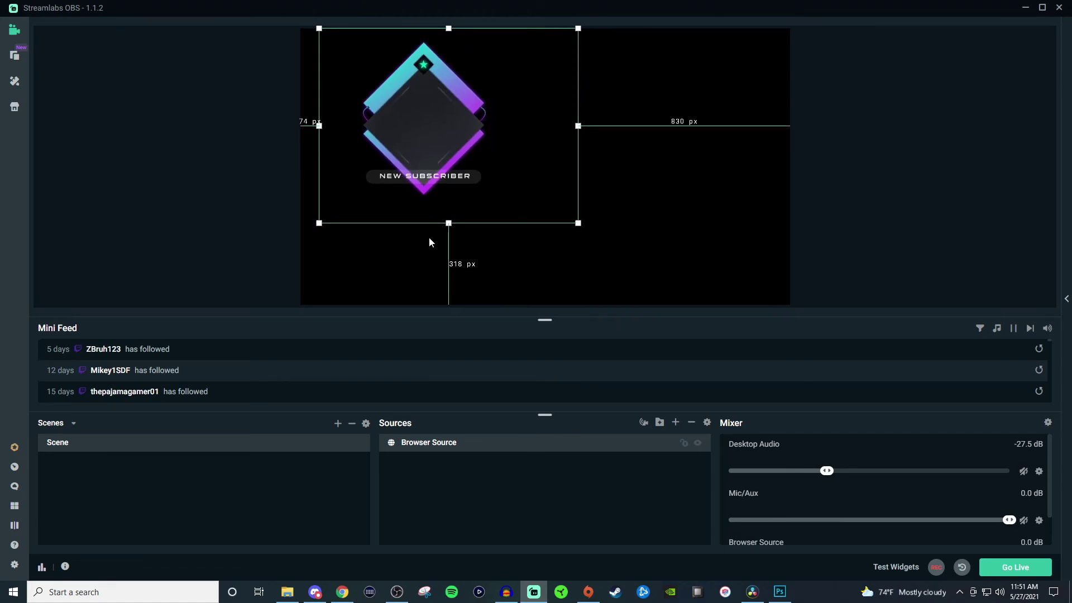